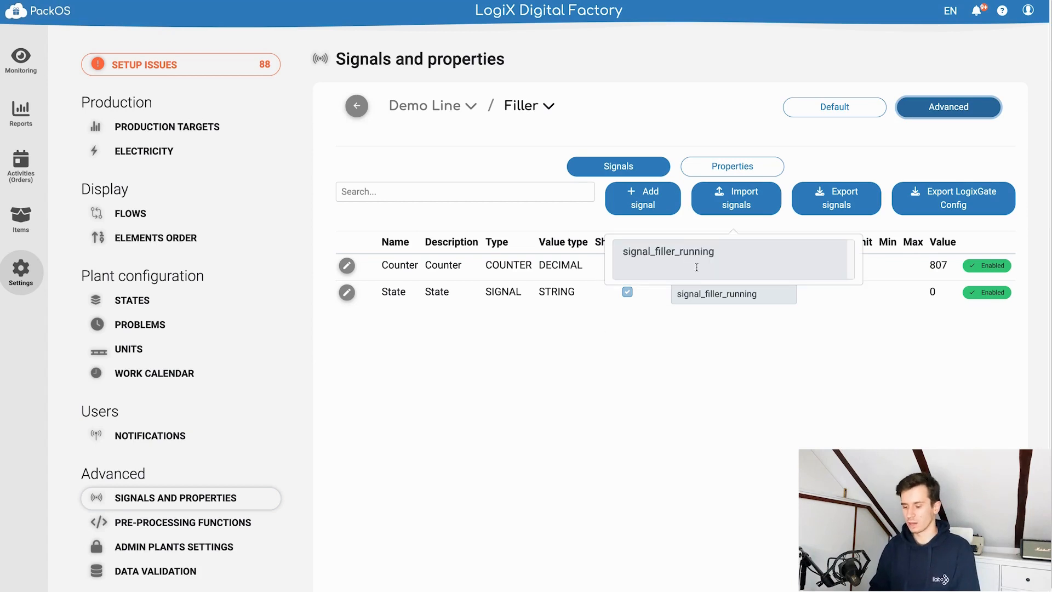
- Review the types and source URIs of the Filler's Counter and State signals
left_click(766, 259)
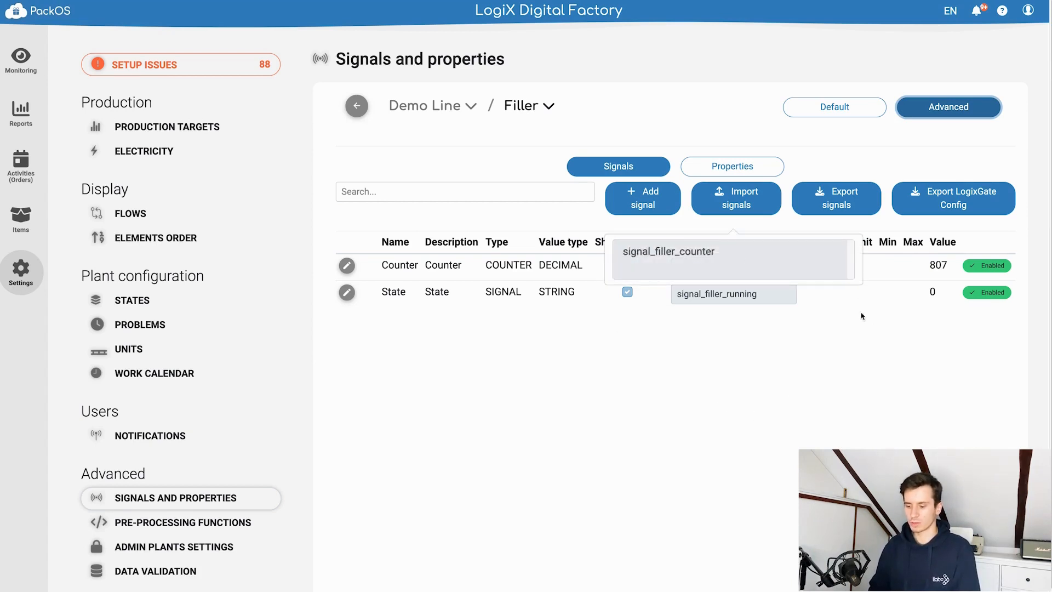
double_click(500, 266)
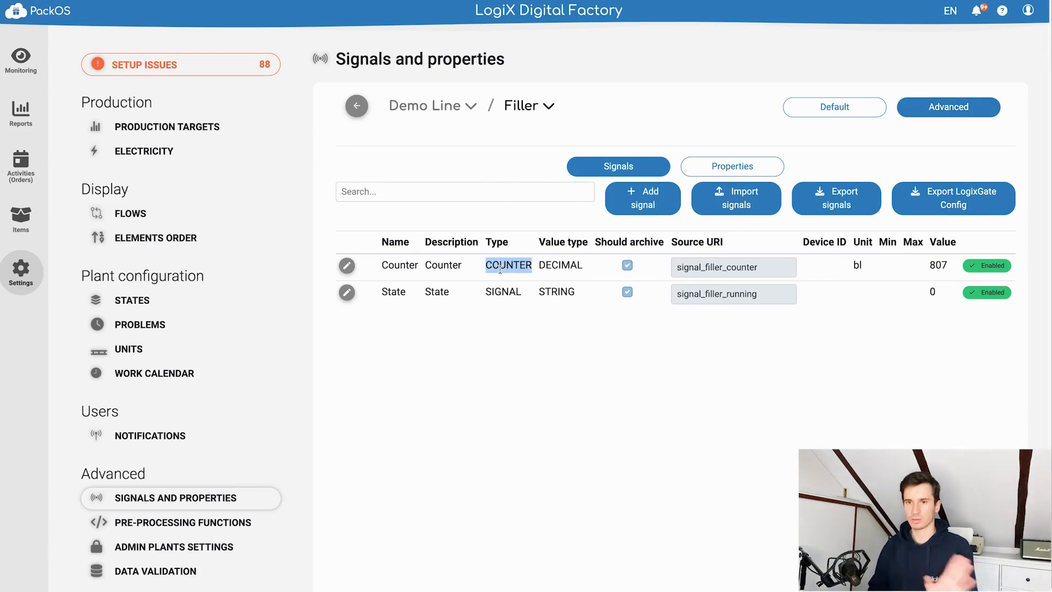
left_click(393, 291)
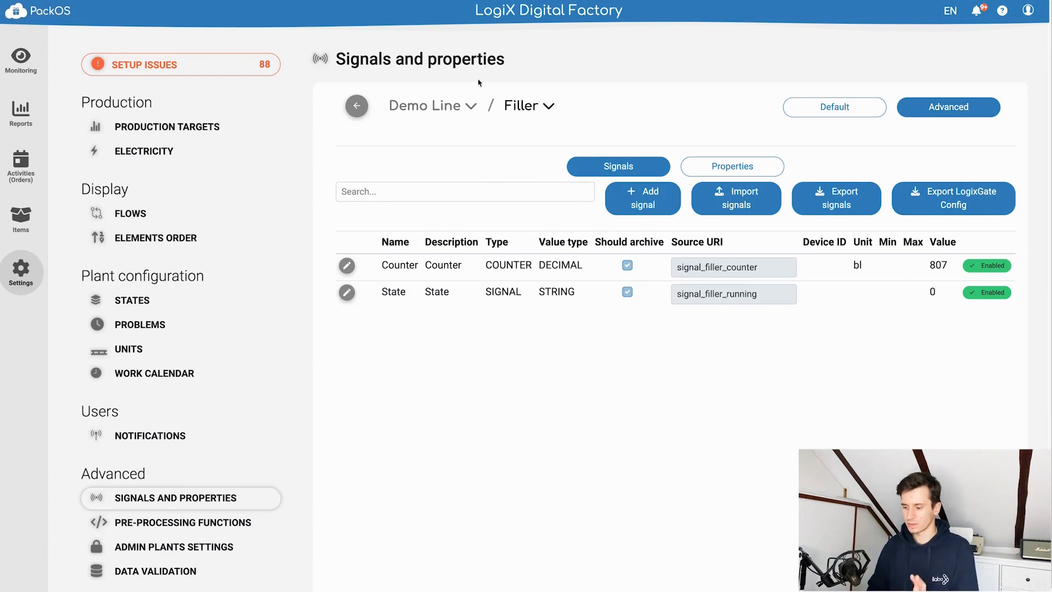
- Check the signal configuration of the Capper on the Demo Line and return to the Filler's signals
left_click(526, 102)
left_click(493, 202)
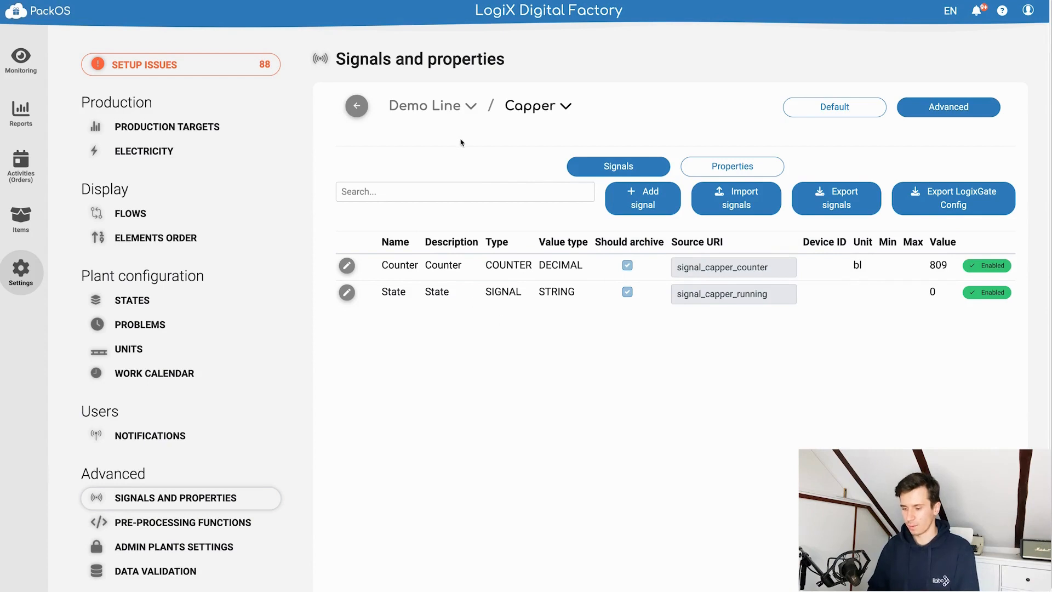
left_click(432, 108)
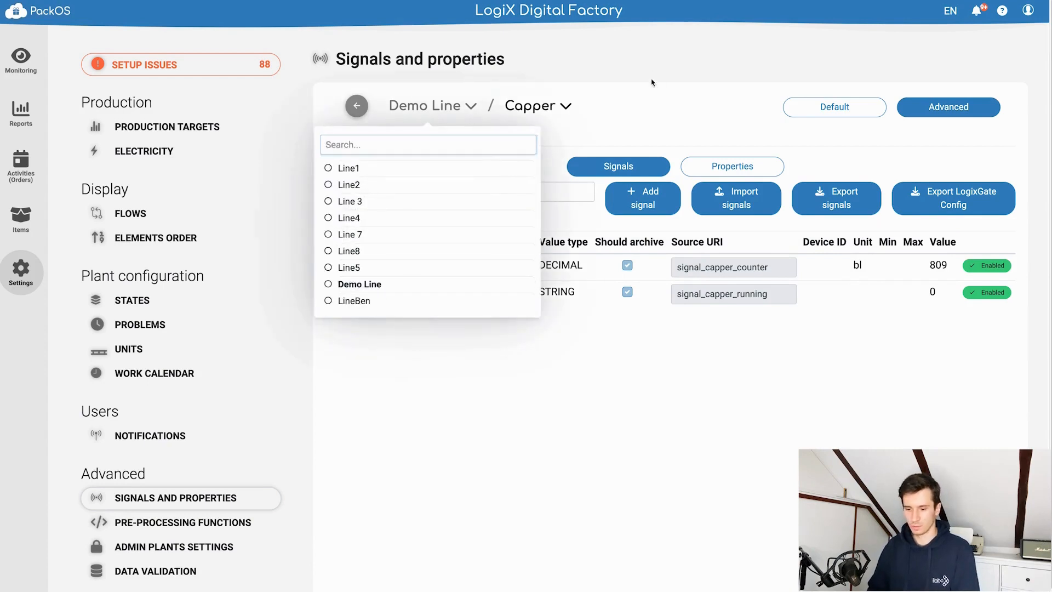
left_click(530, 106)
left_click(505, 188)
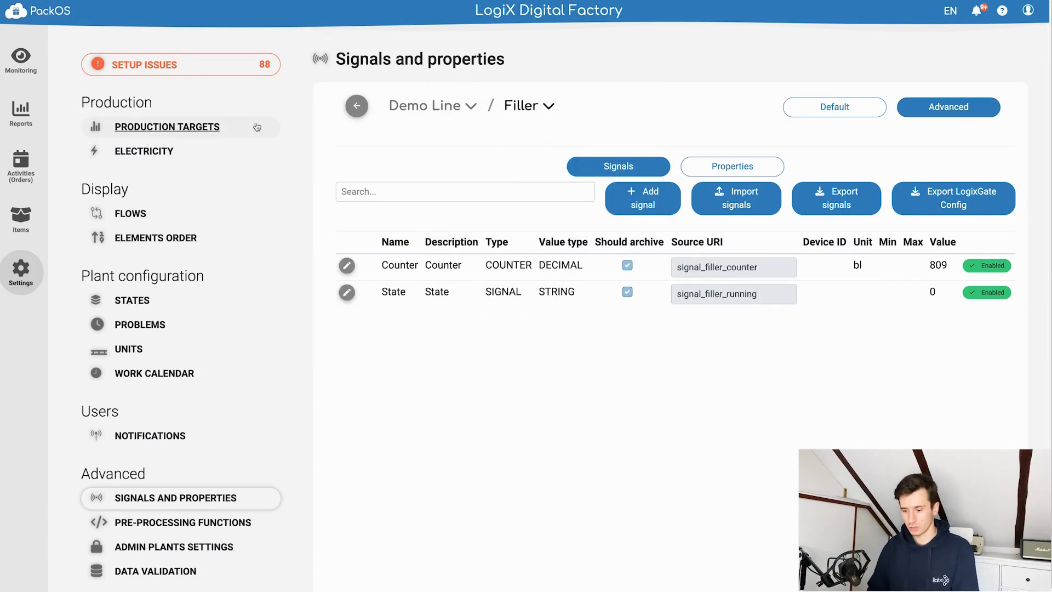
- Open the Demo Line's machine monitoring view and check the last message times of the line, Filler and Capper
left_click(20, 56)
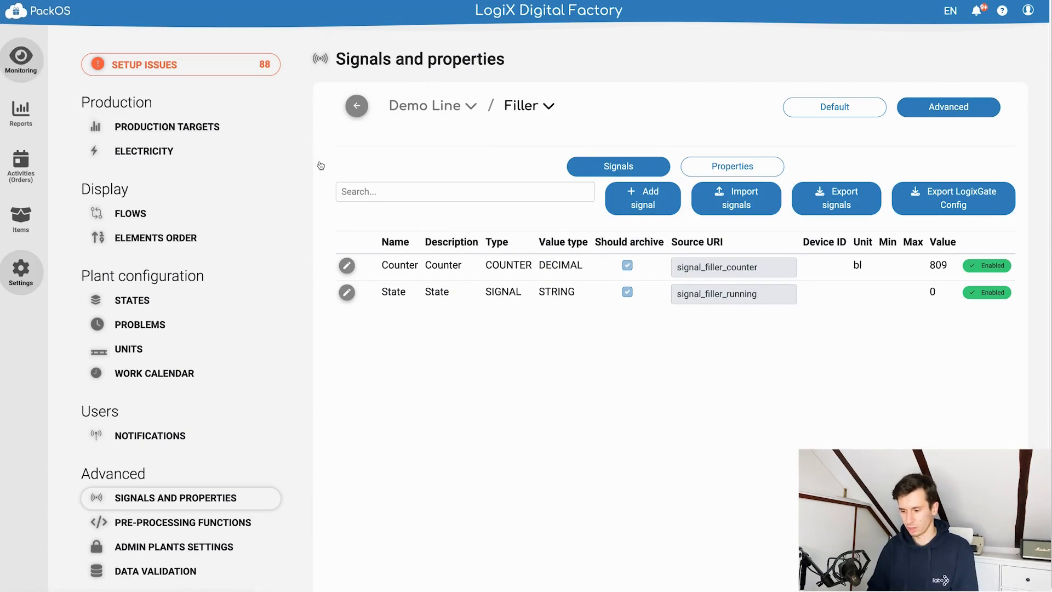
scroll(509, 380, "down", 15)
left_click(509, 379)
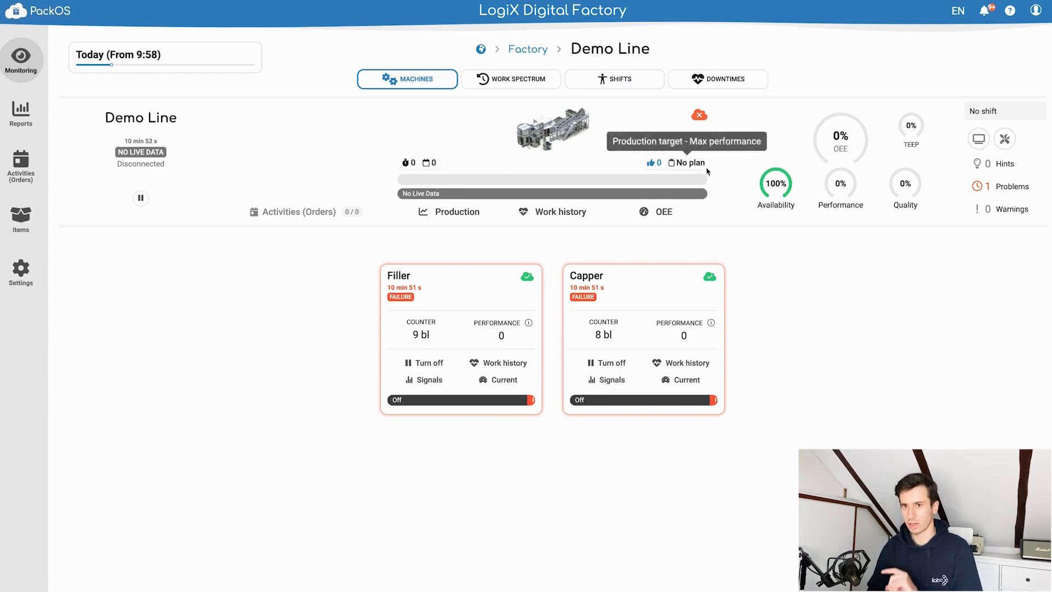
mouse_move(702, 115)
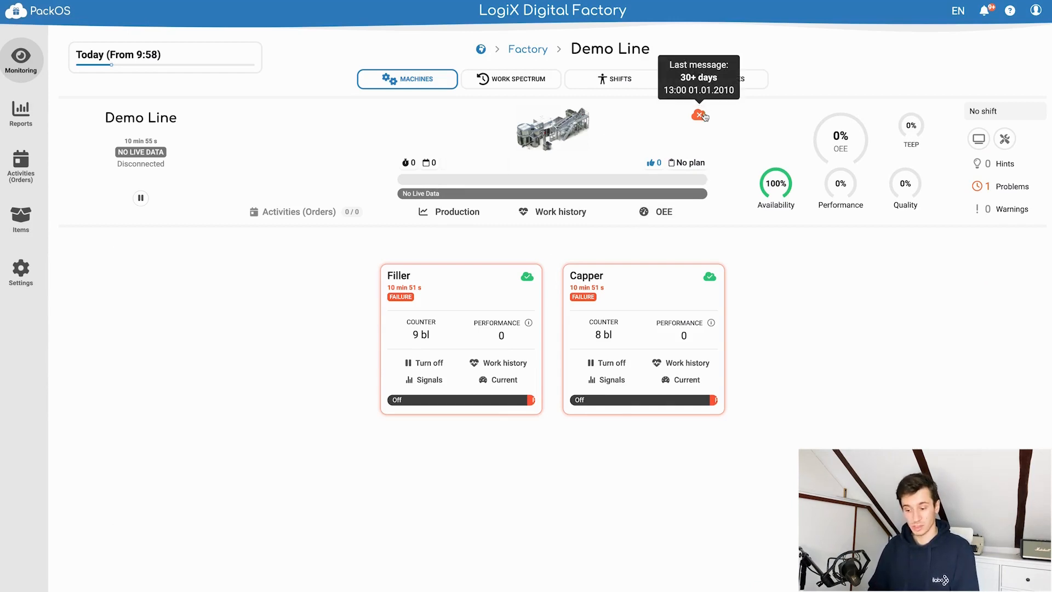
mouse_move(527, 277)
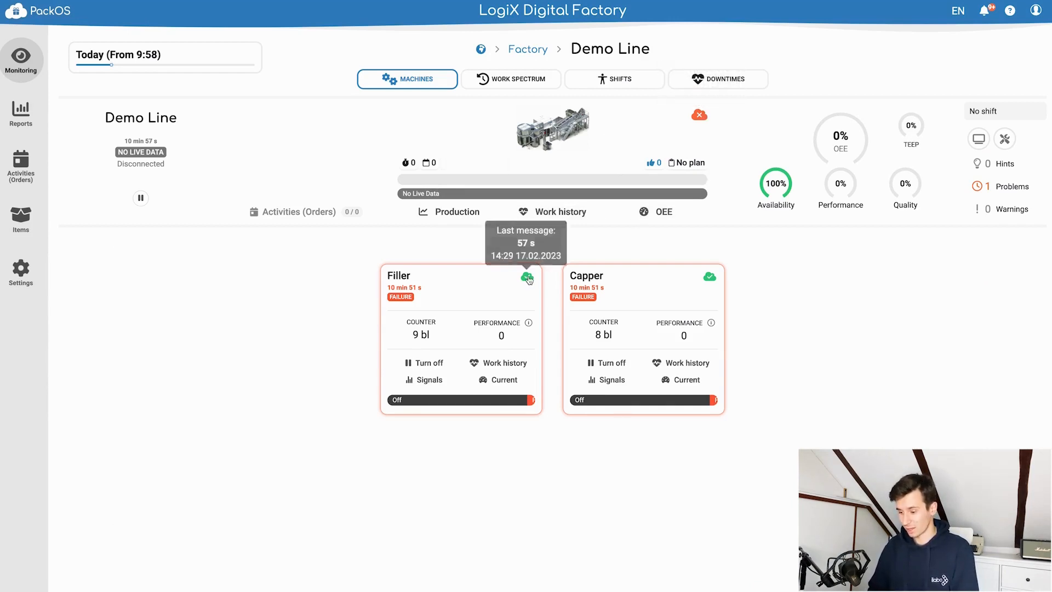
mouse_move(708, 277)
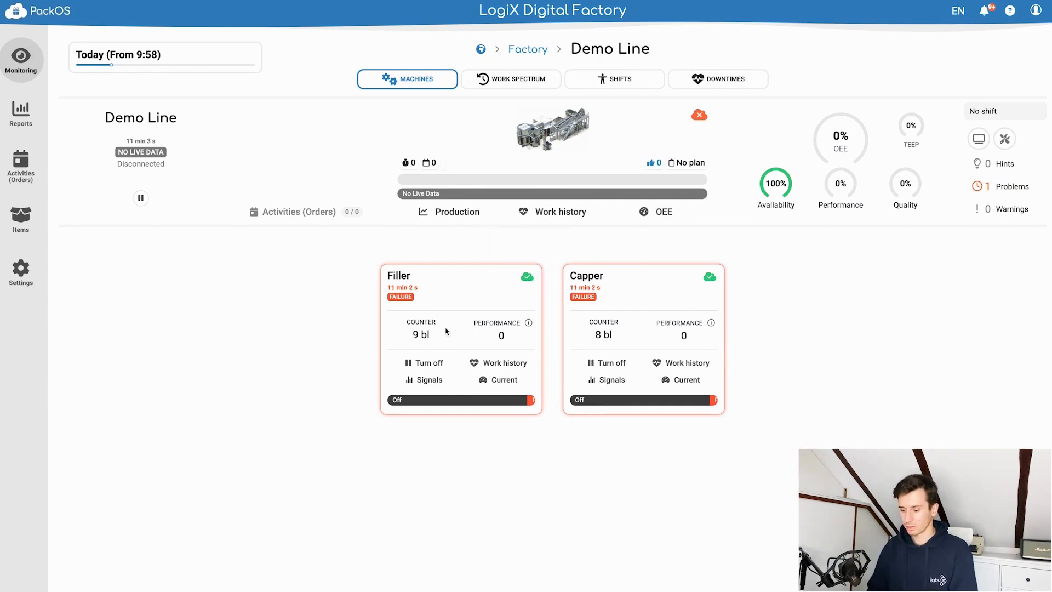
mouse_move(467, 325)
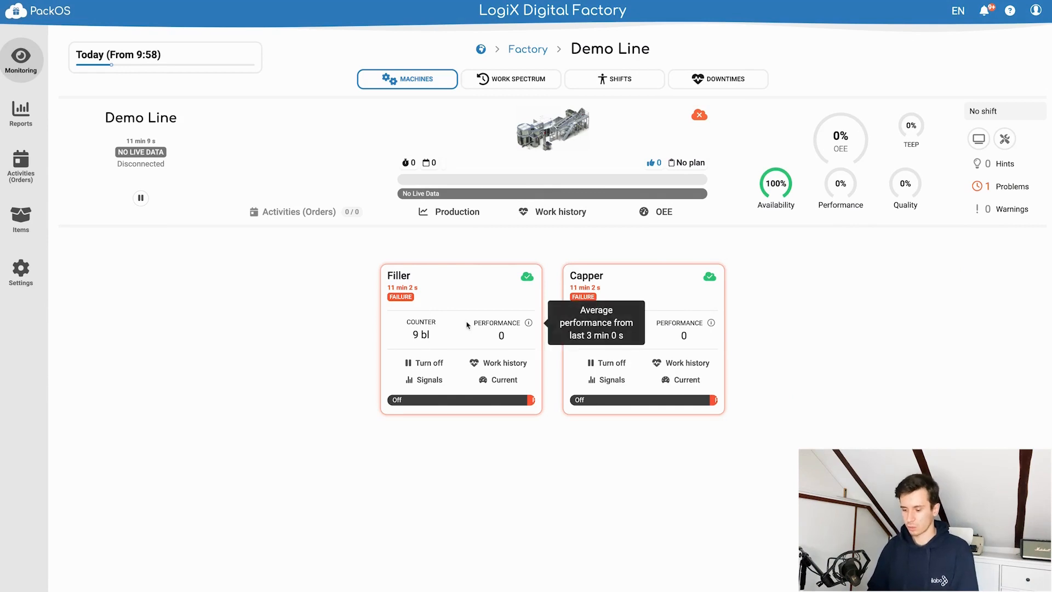
- View the current parameters of the Filler and the Capper, and close the parameter list
left_click(497, 385)
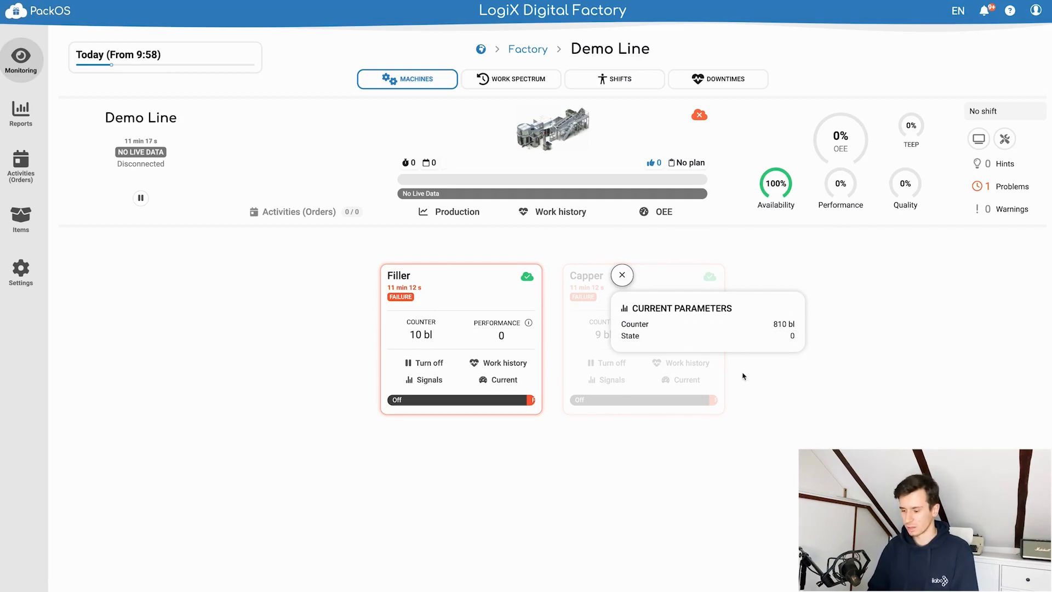
left_click(685, 380)
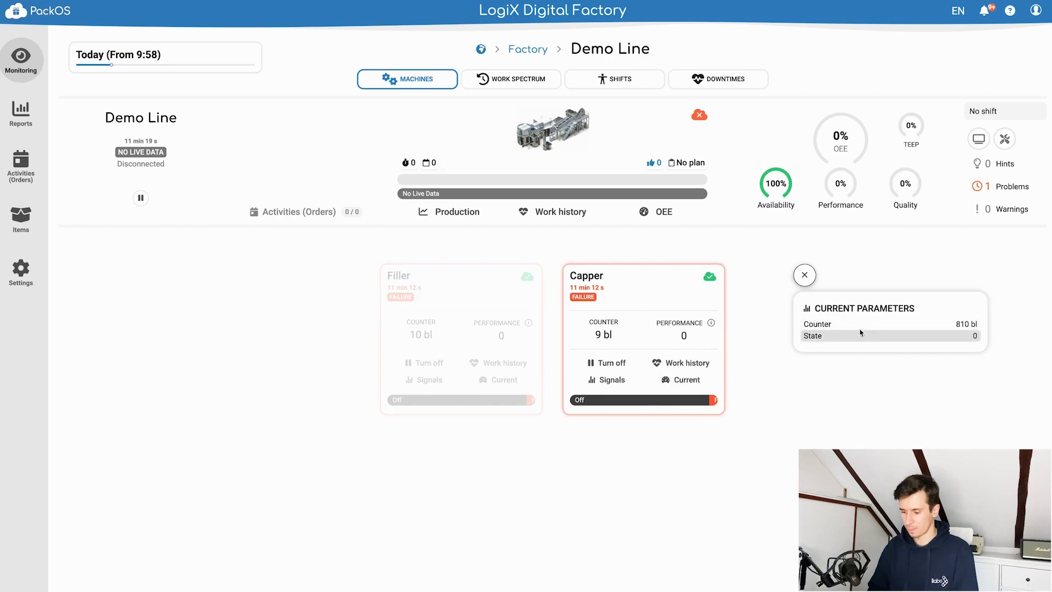
left_click(454, 388)
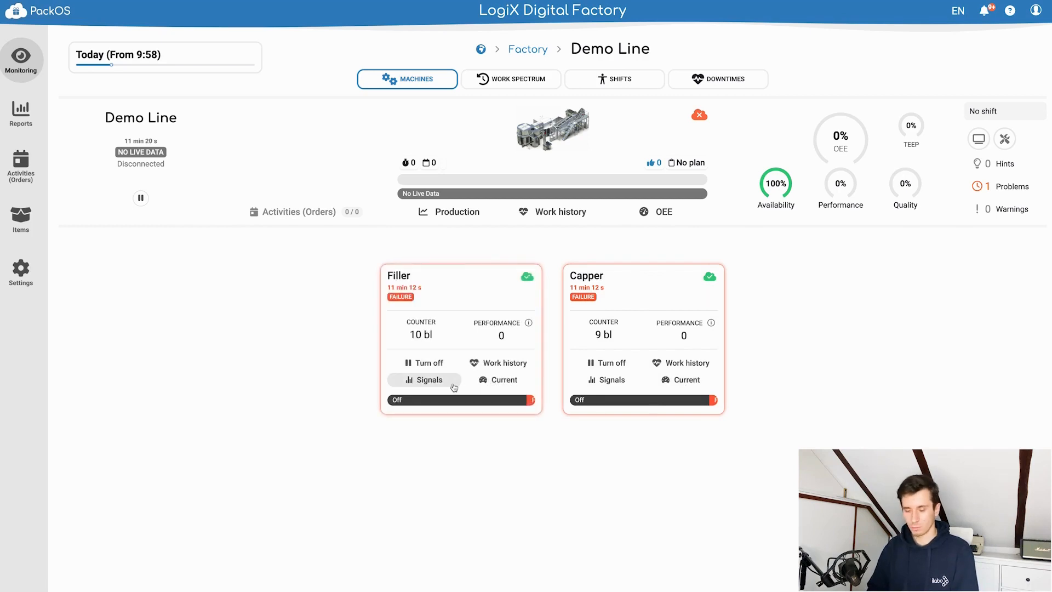
- Open the Filler's signals, plot its Counter in a new chart and zoom in on the period from about 14:00
left_click(424, 381)
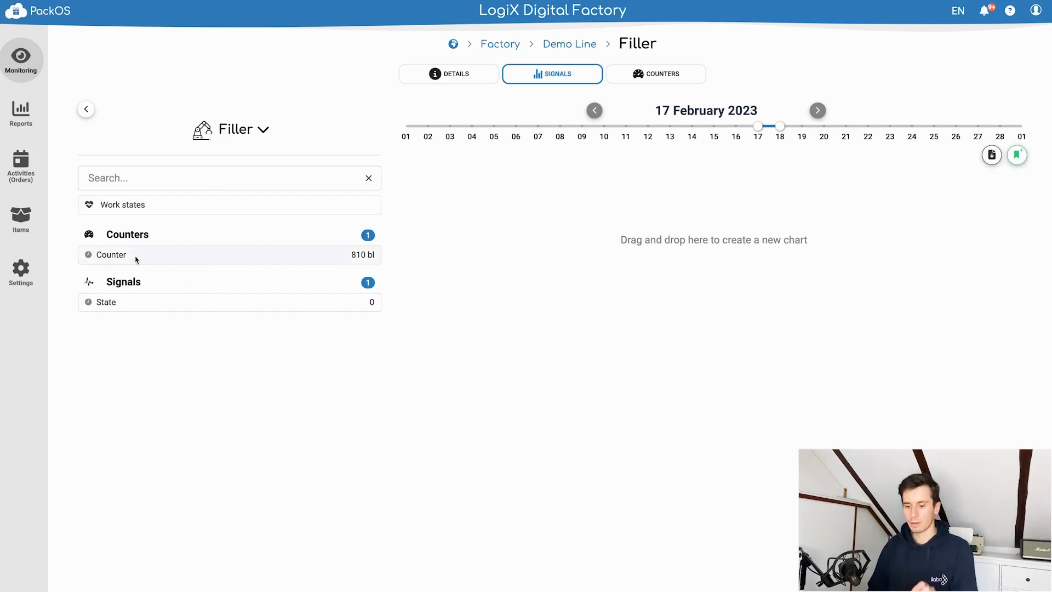
left_click_drag(133, 258, 538, 253)
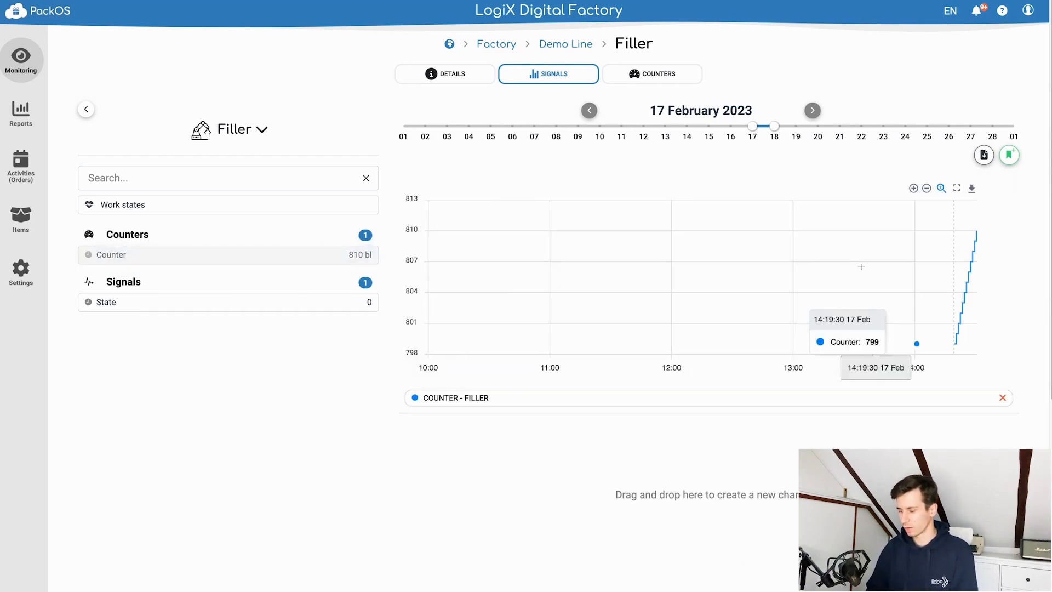
left_click_drag(905, 265, 1016, 266)
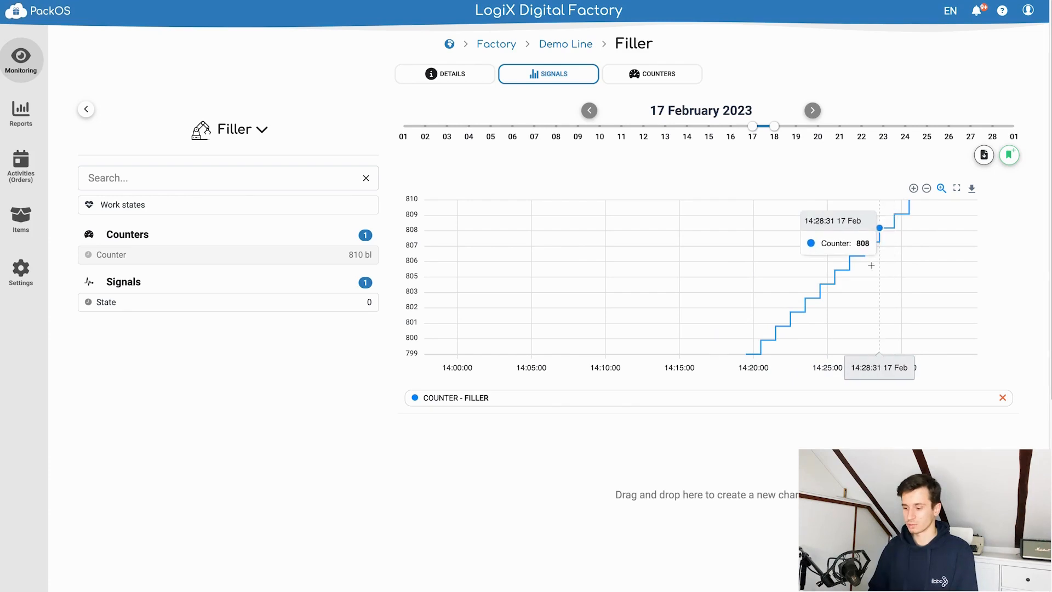
- Plot the Filler's State signal in a second chart and zoom in on about 14:22 to 14:33
left_click_drag(235, 305, 739, 500)
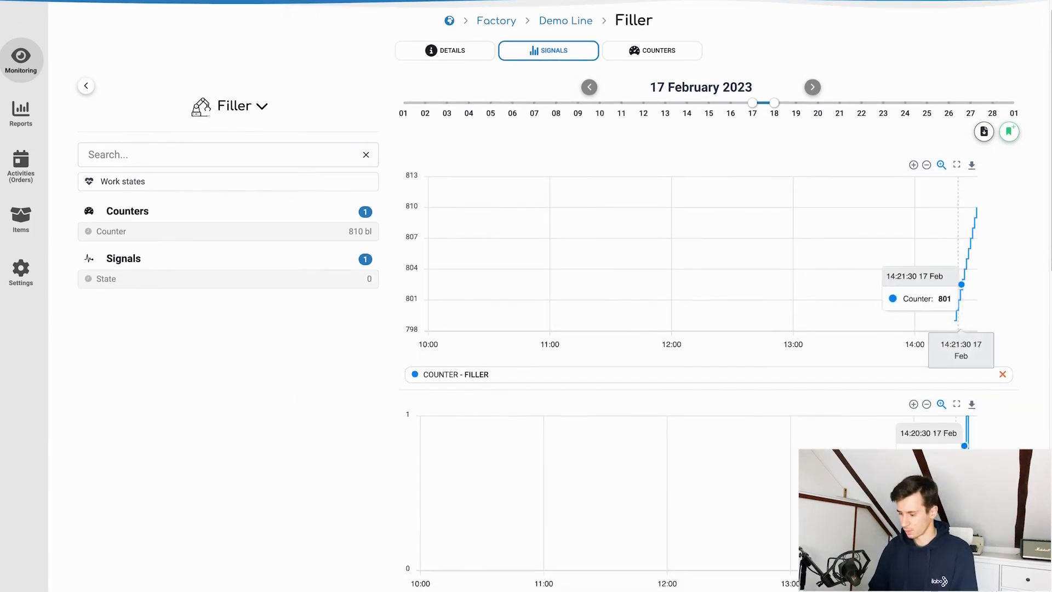
left_click_drag(957, 482, 981, 482)
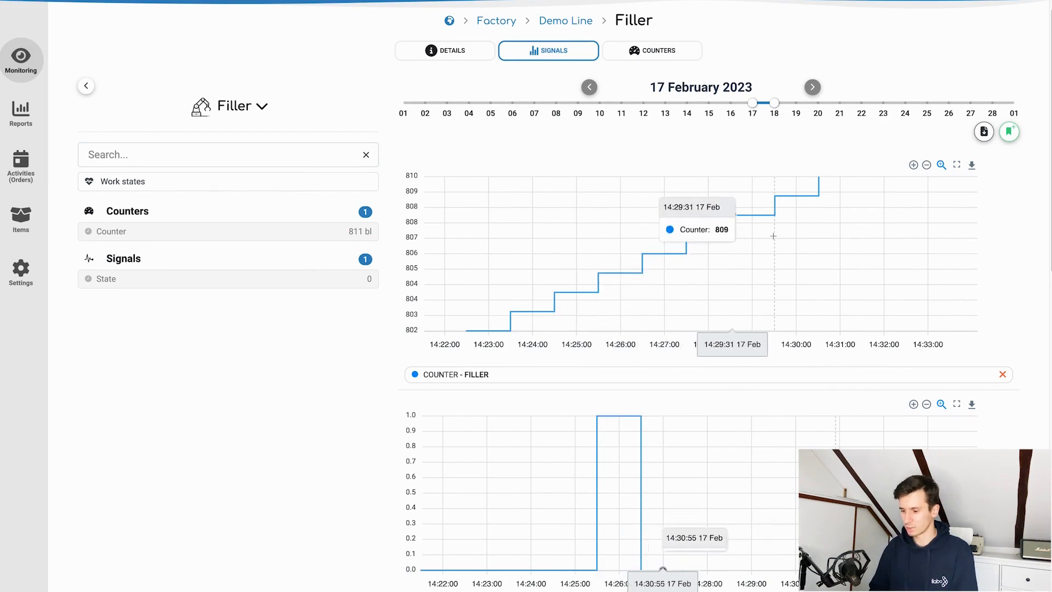
scroll(465, 210, "up", 1)
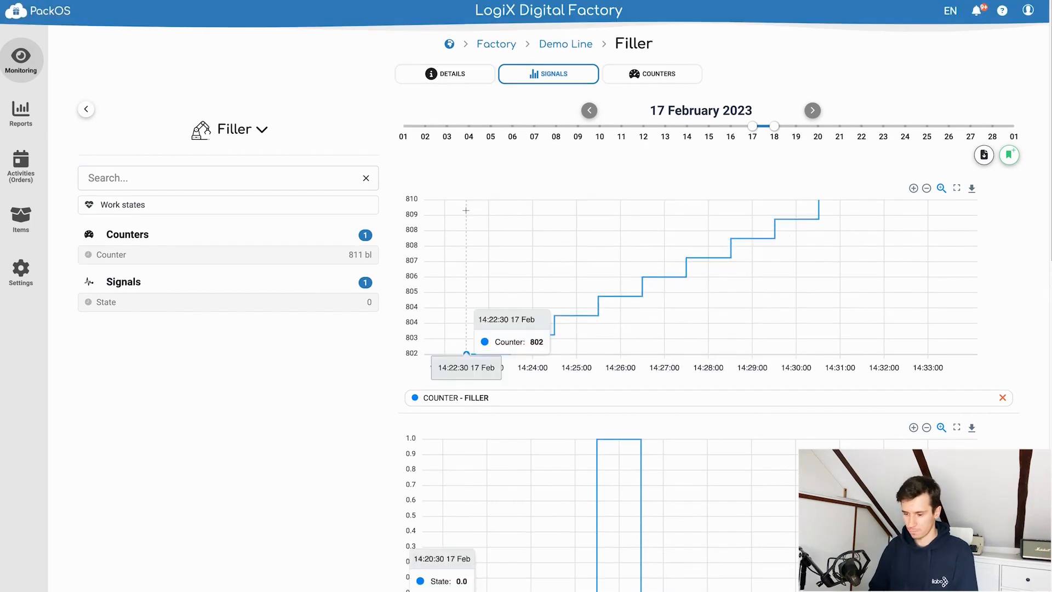
- Remove both Filler charts and switch the signals view to the Capper
left_click(1002, 397)
left_click(1002, 398)
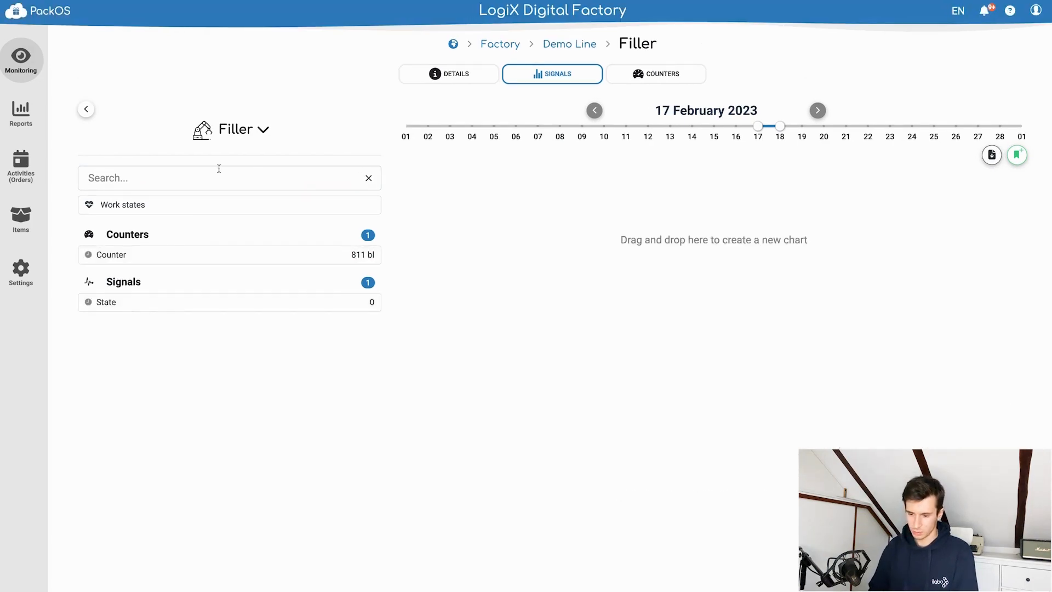
left_click(235, 130)
left_click(202, 340)
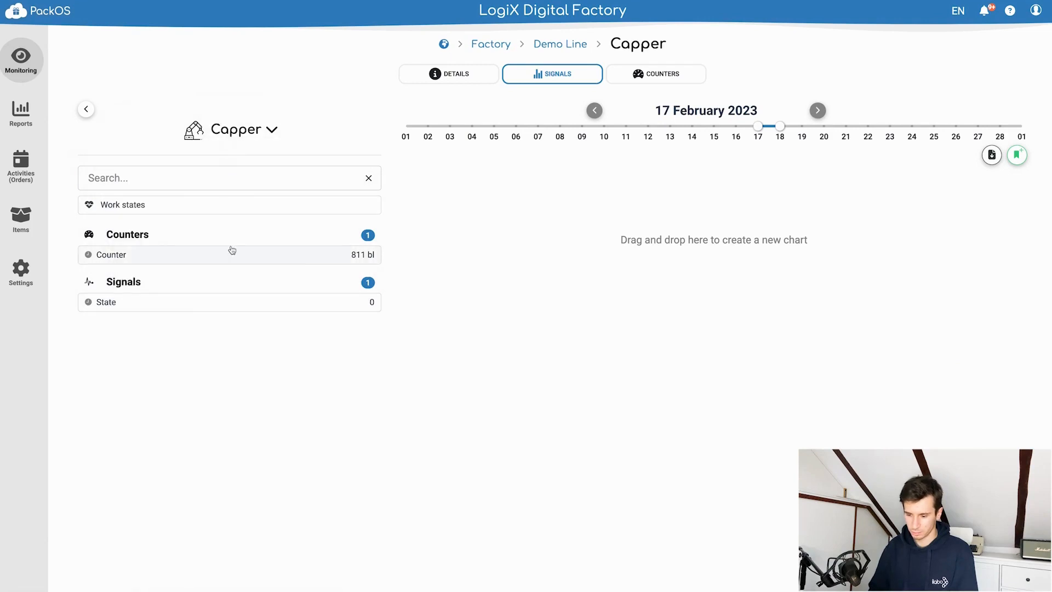
- Plot the Capper's Counter and State in separate charts and zoom in on the most recent data
left_click_drag(232, 249, 621, 254)
left_click_drag(305, 299, 602, 474)
left_click_drag(958, 304, 977, 303)
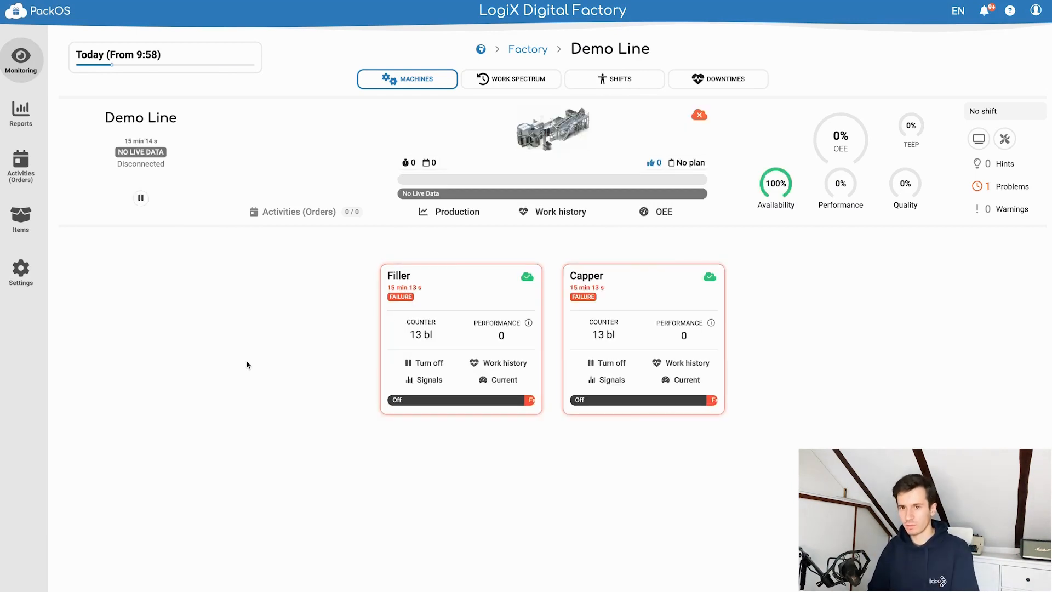
- In the flow settings, create and save an active production flow named Default for the Demo Line
left_click(21, 269)
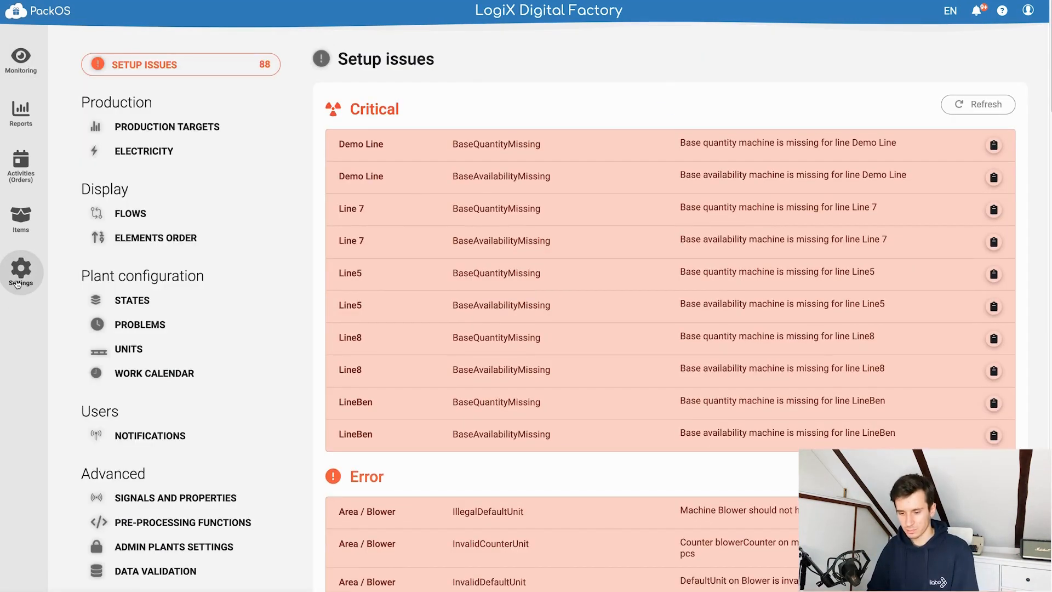
left_click(127, 217)
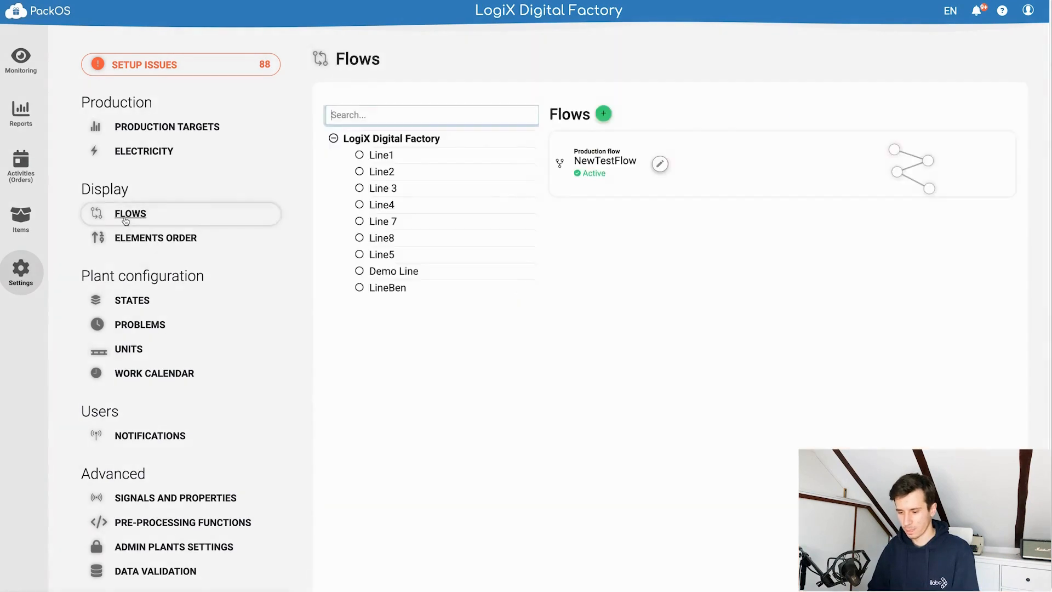
left_click(403, 277)
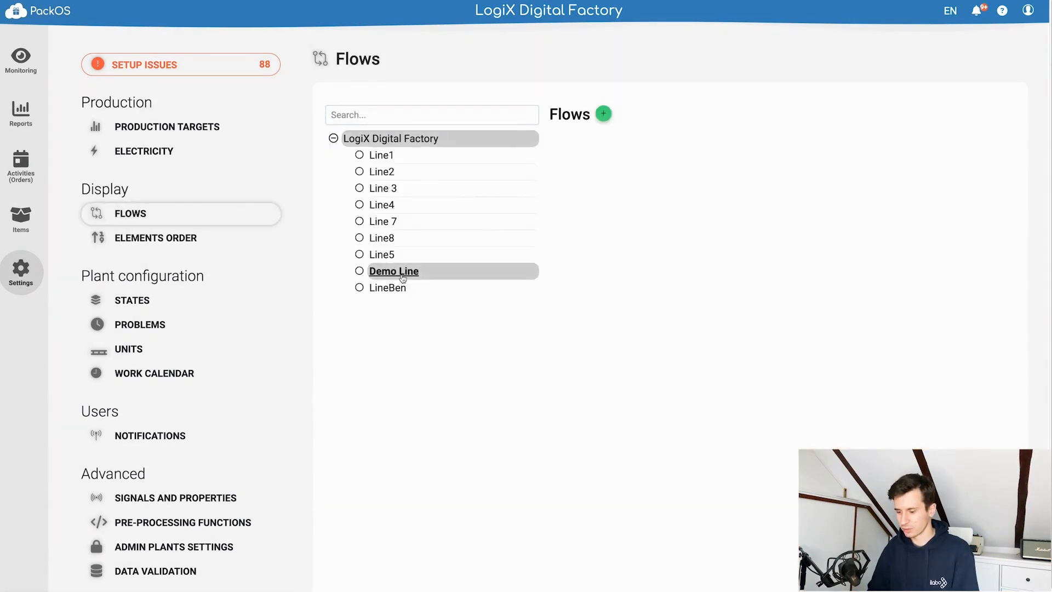
left_click(603, 114)
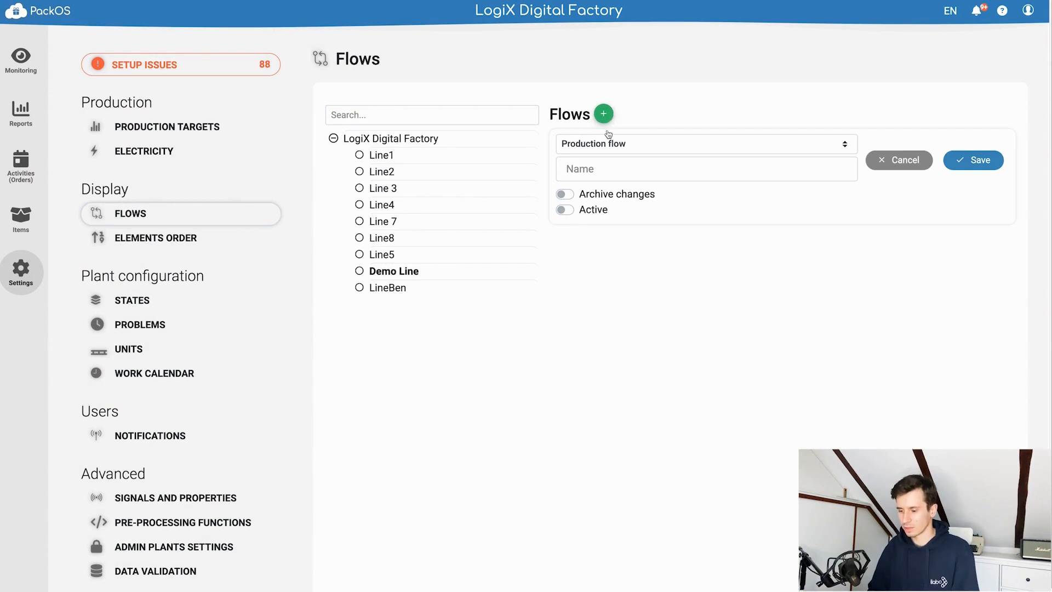
left_click(609, 169)
type("De")
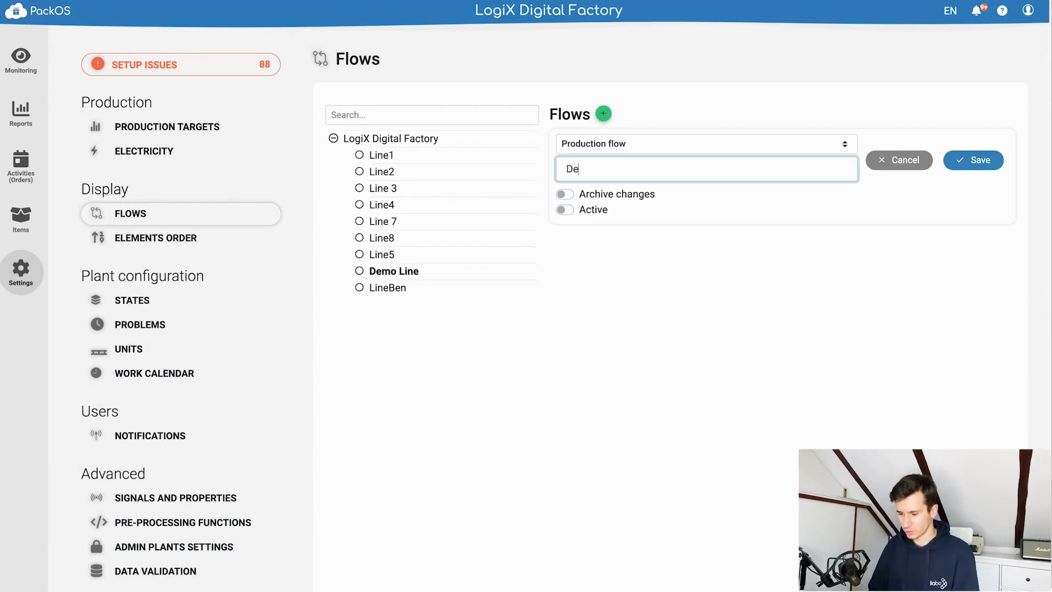
type("fault")
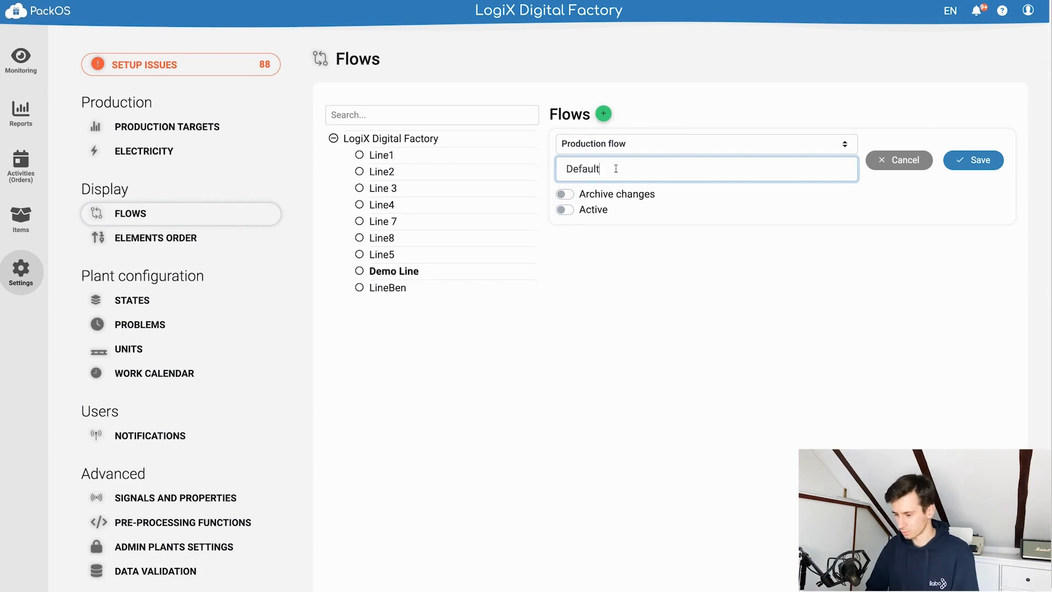
left_click(603, 212)
left_click(988, 164)
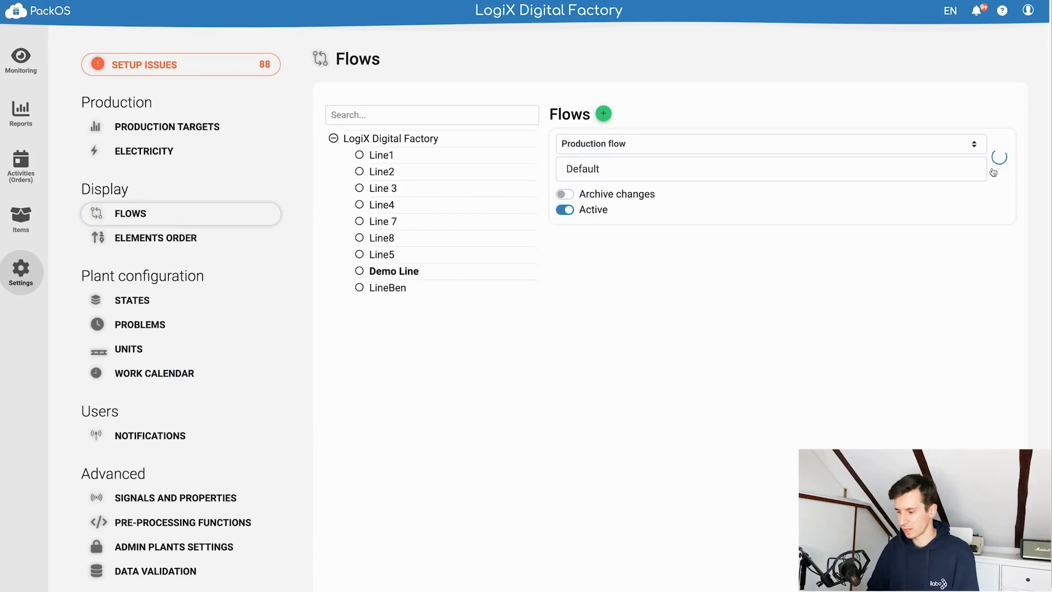
- Open the Default flow's diagram and add the Demo Line's Filler and Capper as elements
left_click(896, 165)
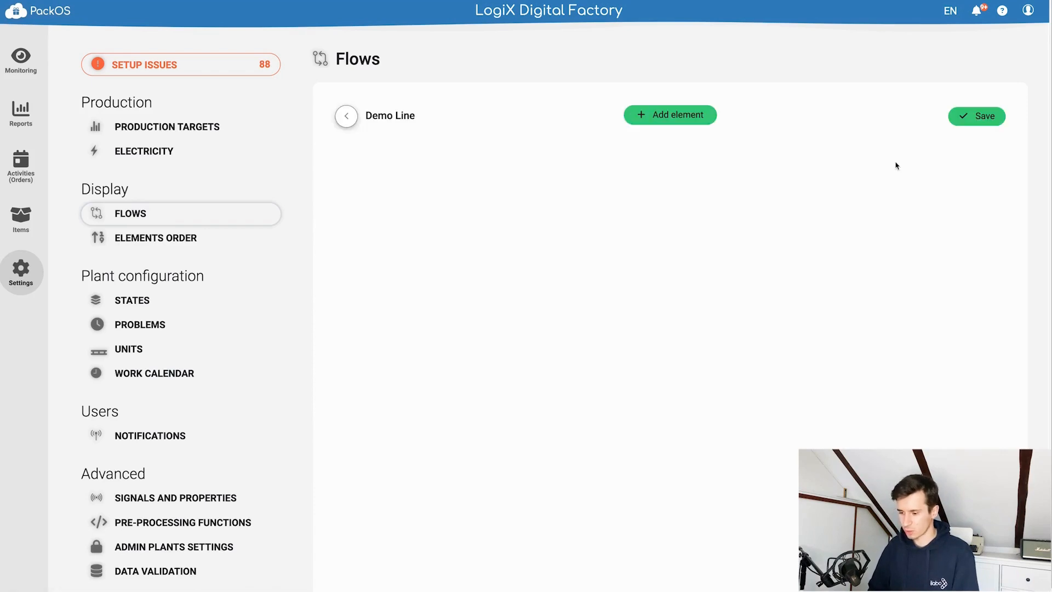
left_click(701, 121)
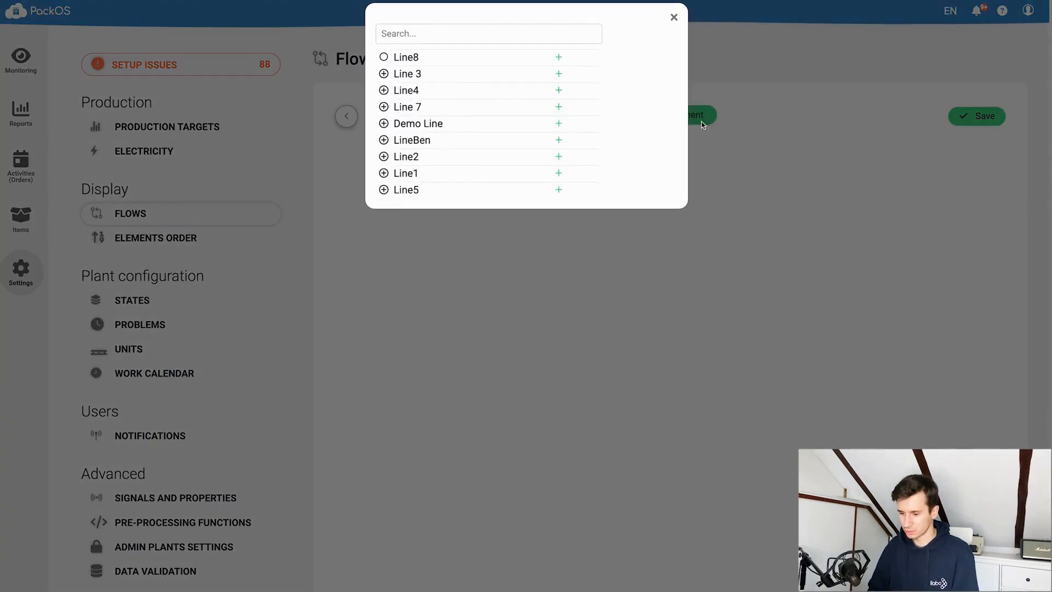
left_click(384, 123)
left_click(432, 141)
left_click(445, 157)
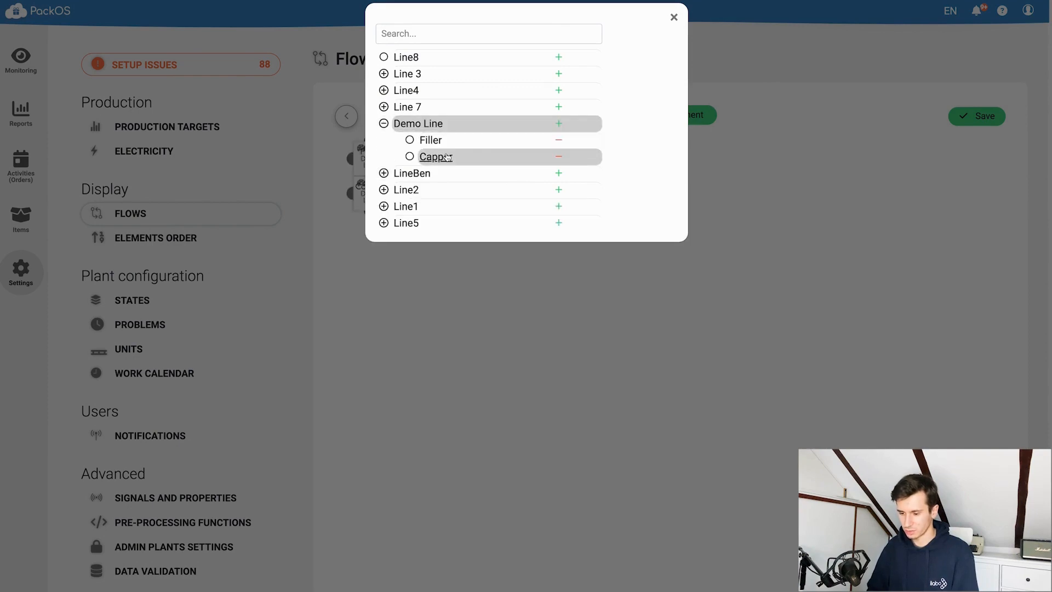
left_click(458, 314)
- Place the Capper beside the Filler and draw a connection from the Filler to the Capper
left_click_drag(373, 202, 455, 170)
left_click_drag(371, 160, 440, 162)
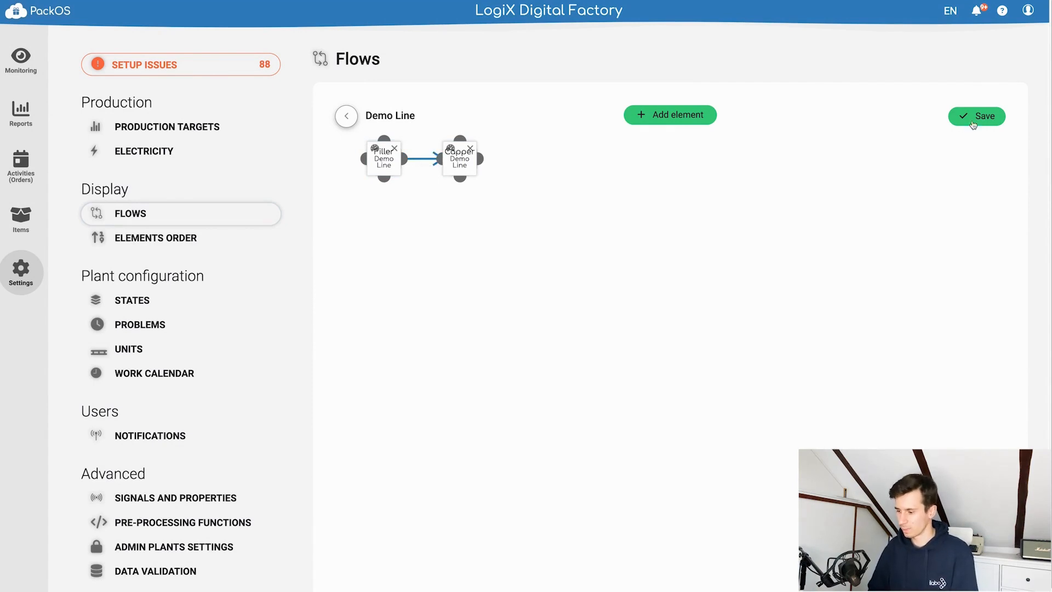
- Save the Demo Line's flow diagram and open the line in monitoring to check the connected machines
left_click(969, 116)
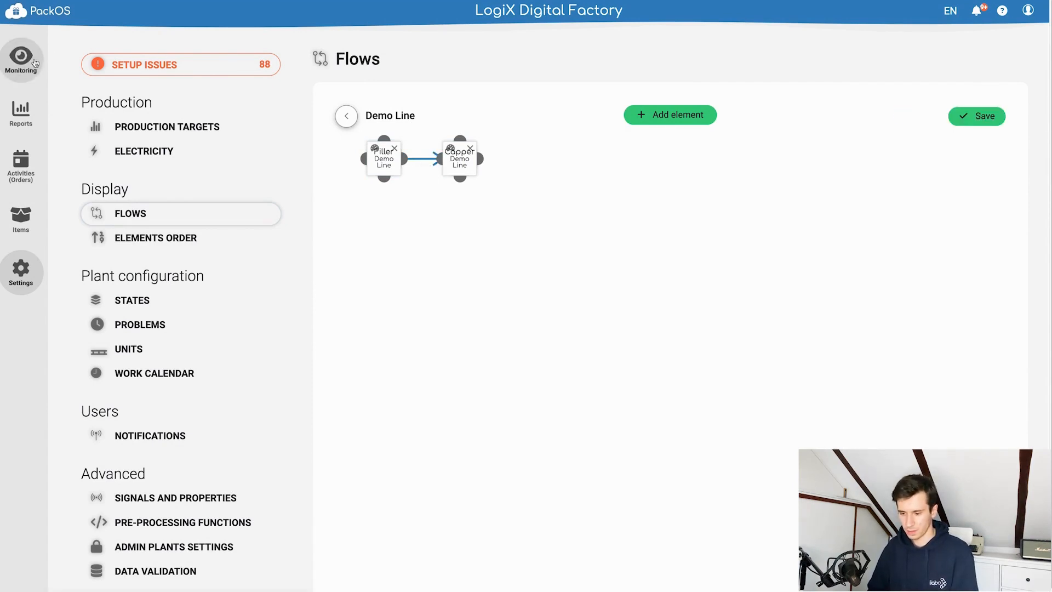
left_click(35, 61)
scroll(334, 287, "down", 4)
scroll(334, 288, "down", 7)
left_click(410, 504)
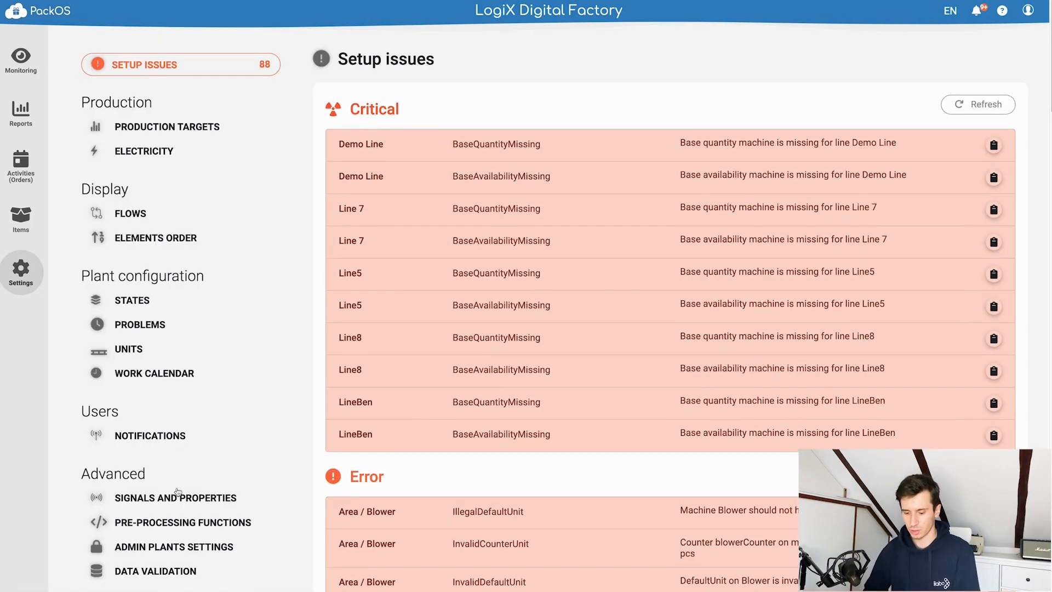
- In the signals and properties settings, set the Demo Line's base availability and base quantity to Filler
left_click(257, 497)
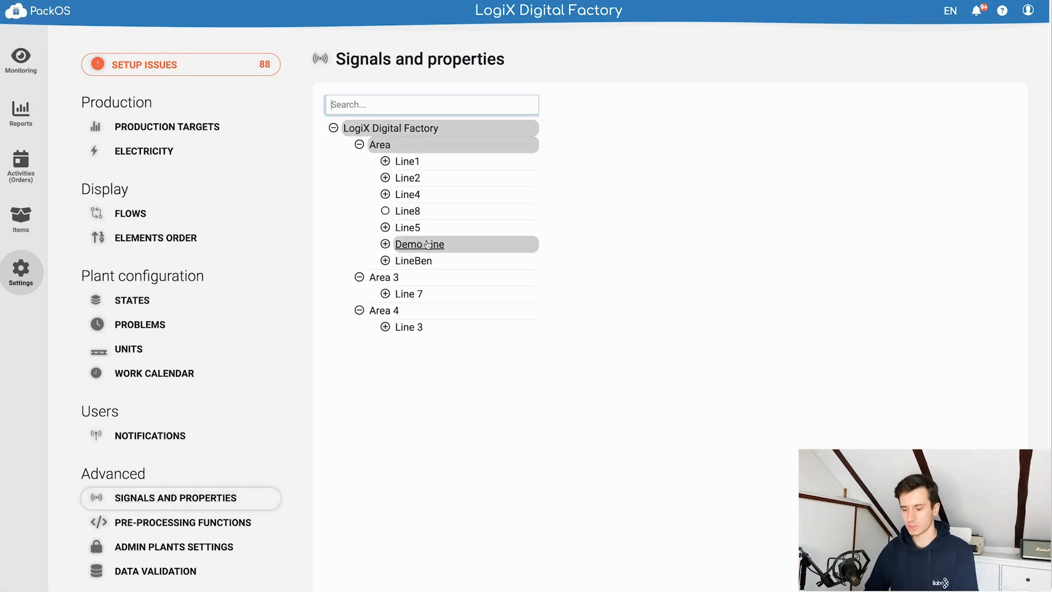
left_click(427, 245)
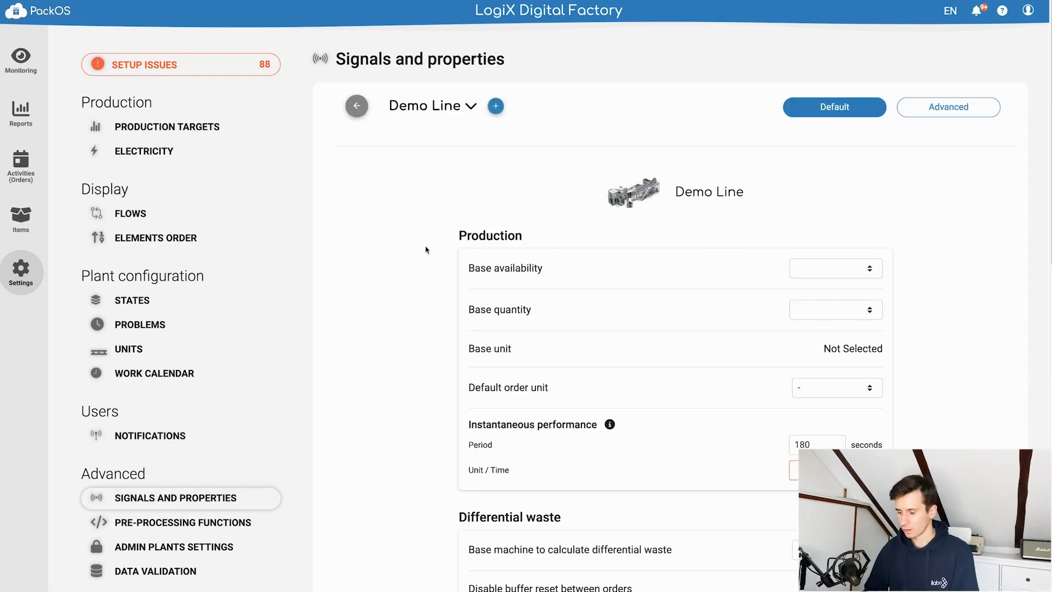
left_click(829, 276)
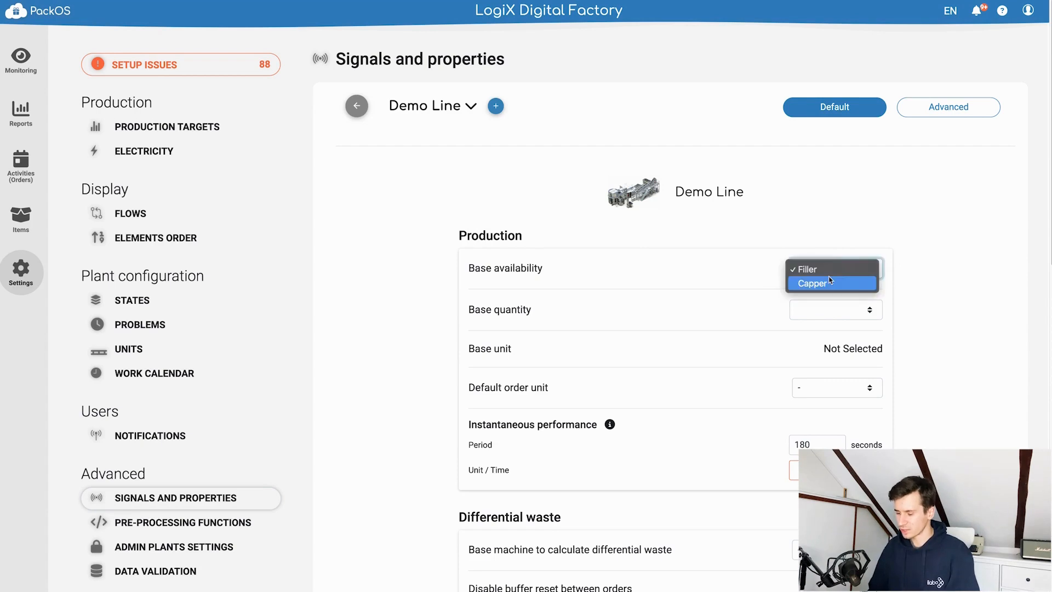
left_click(816, 269)
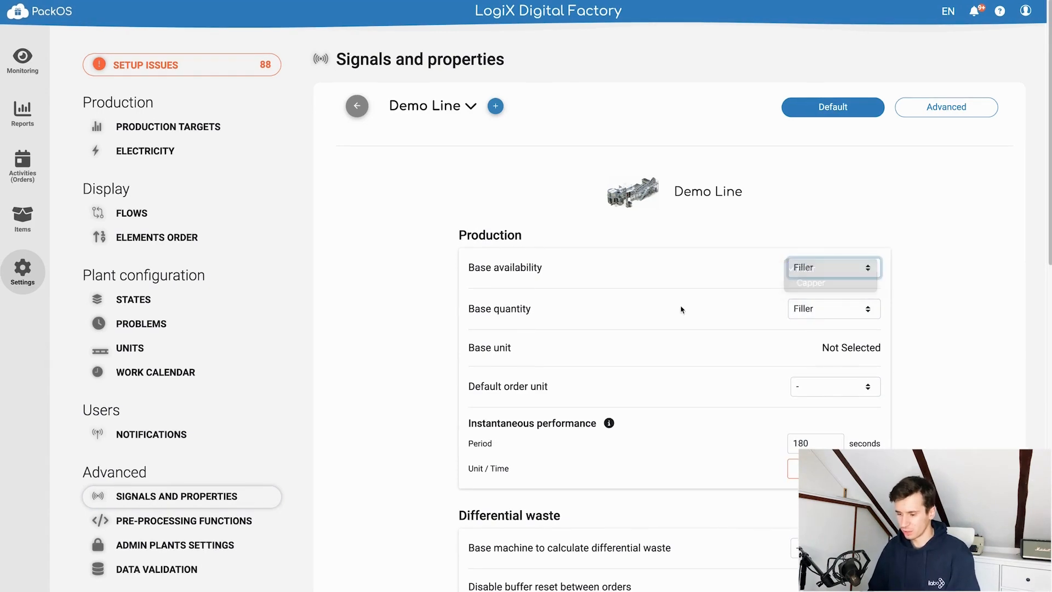
left_click(814, 311)
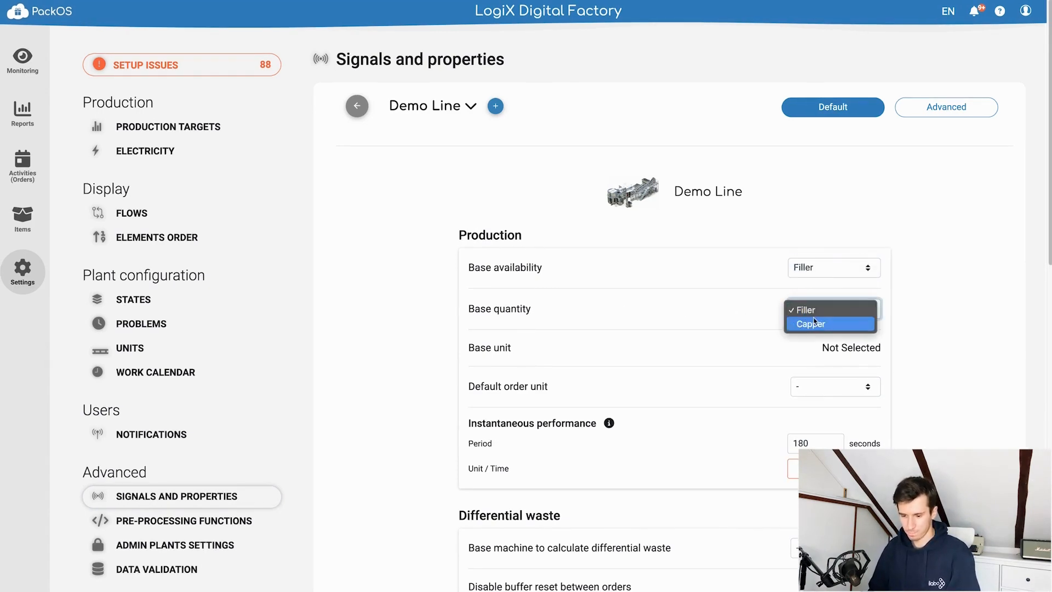
left_click(818, 305)
- Return to the Demo Line in monitoring and check when its last message was received
left_click(22, 60)
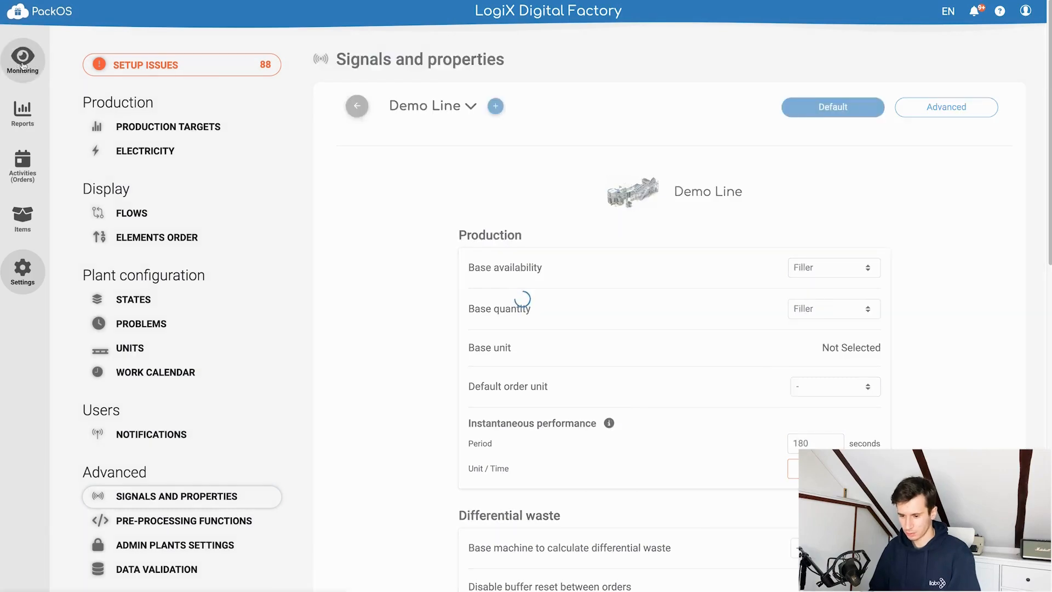
scroll(387, 333, "down", 10)
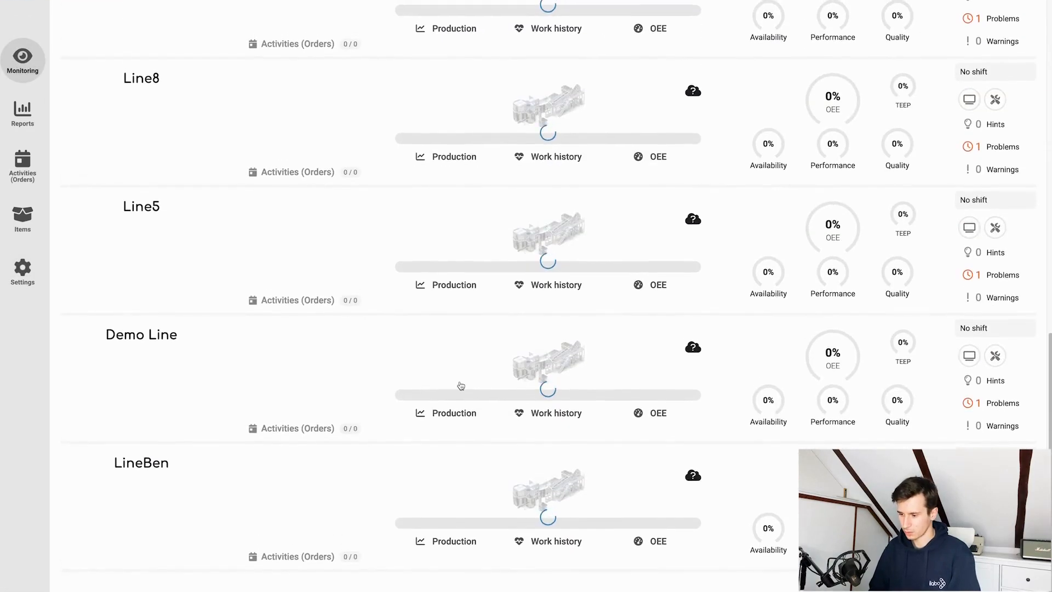
left_click(460, 382)
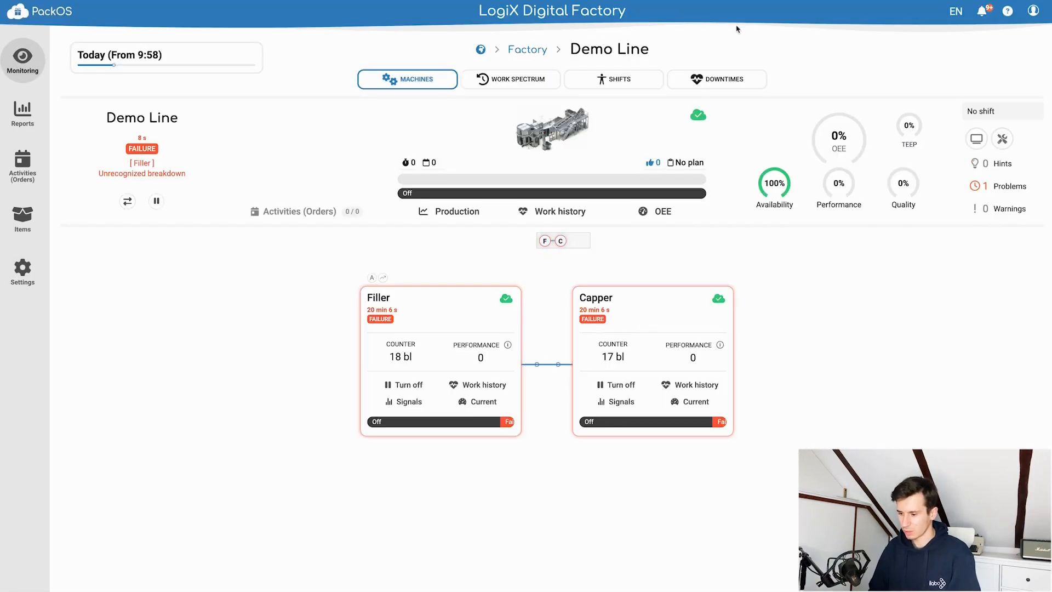
mouse_move(698, 117)
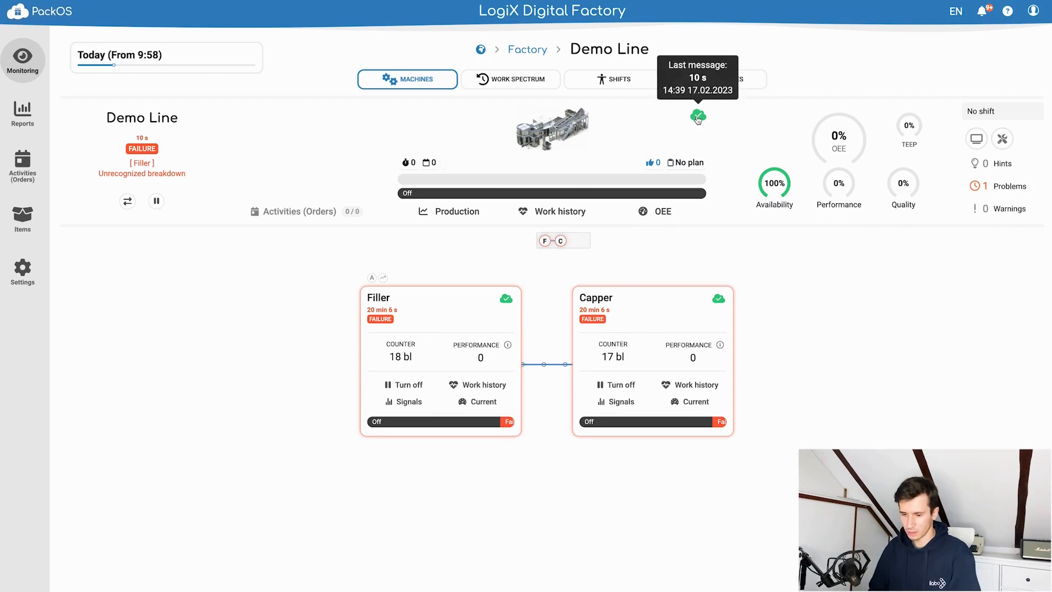